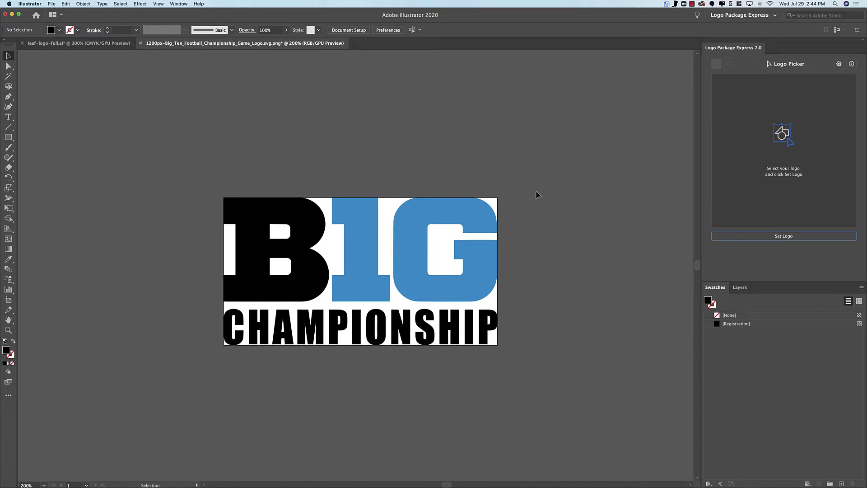
# Set the whole artwork as the package logo and the B1G letters as the logotype.
pyautogui.moveTo(213, 187); pyautogui.dragTo(529, 378)
pyautogui.click(731, 238)
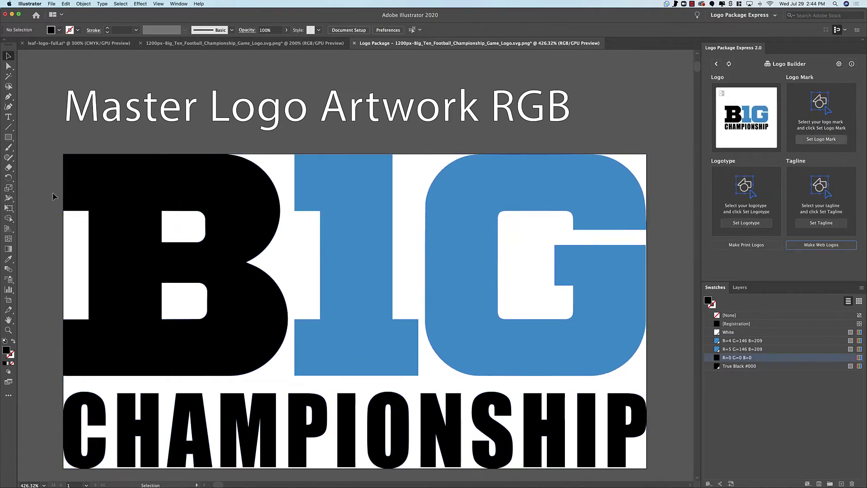
pyautogui.moveTo(47, 189); pyautogui.dragTo(636, 333)
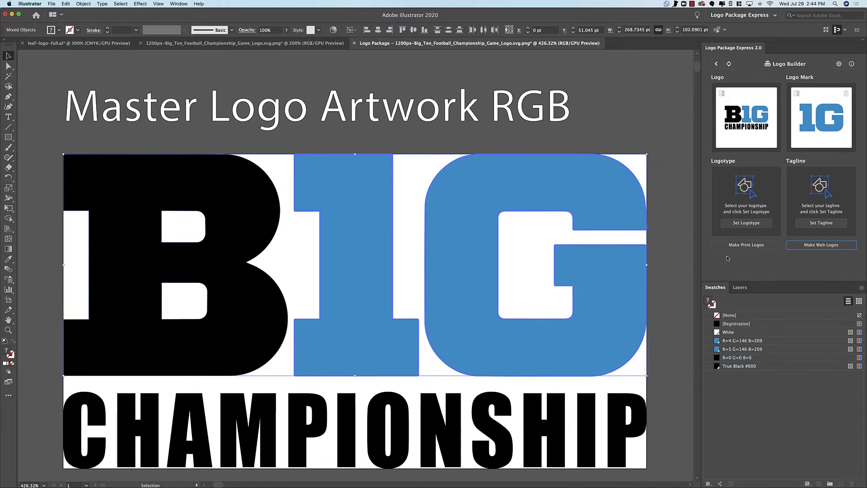
pyautogui.click(748, 223)
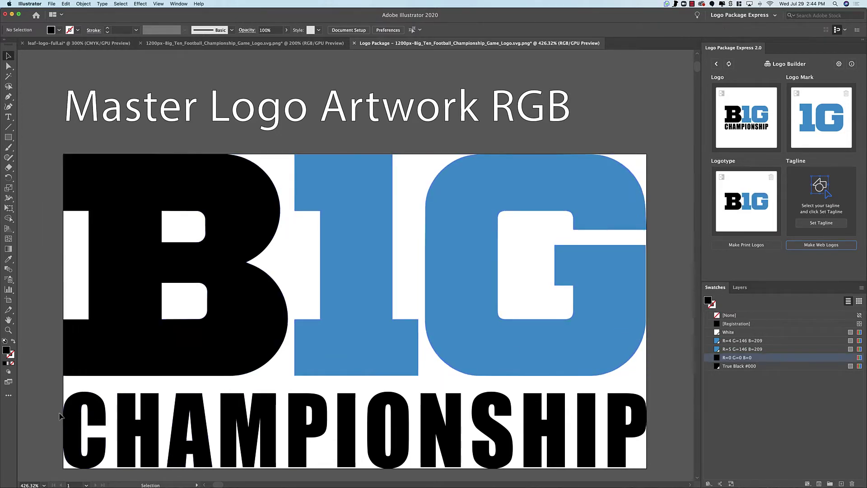
# Set CHAMPIONSHIP as the tagline and generate the web logo variants.
pyautogui.click(624, 427)
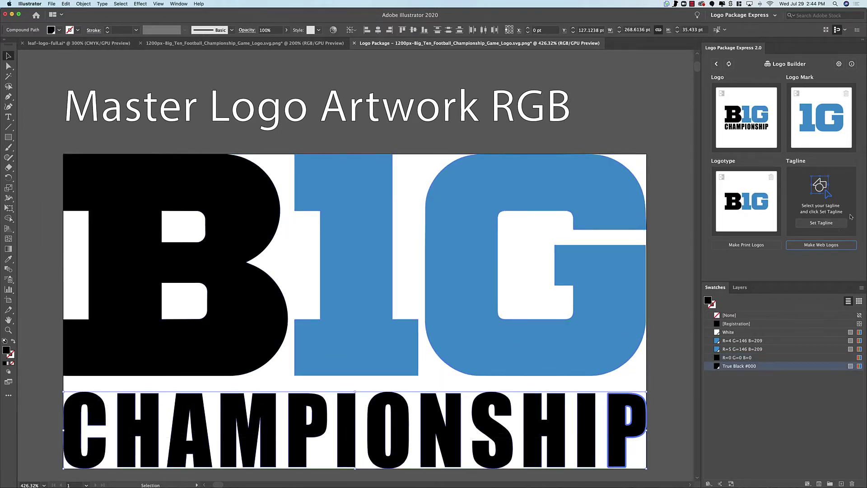
pyautogui.click(821, 223)
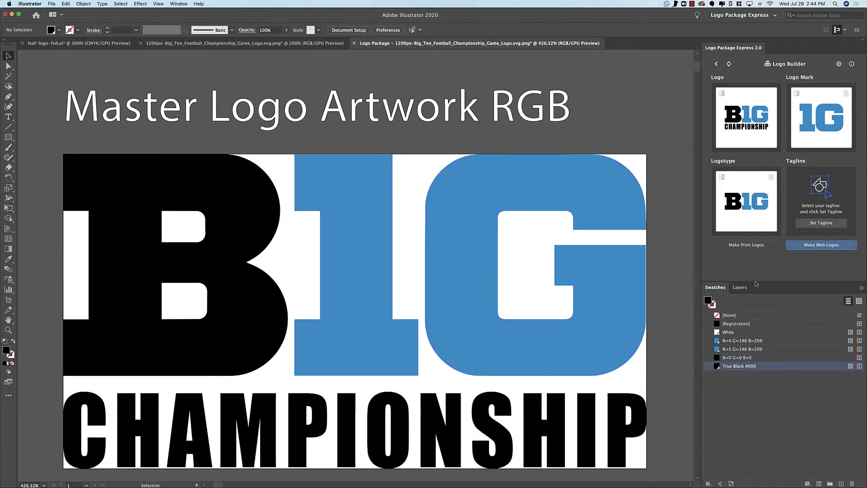
pyautogui.click(811, 248)
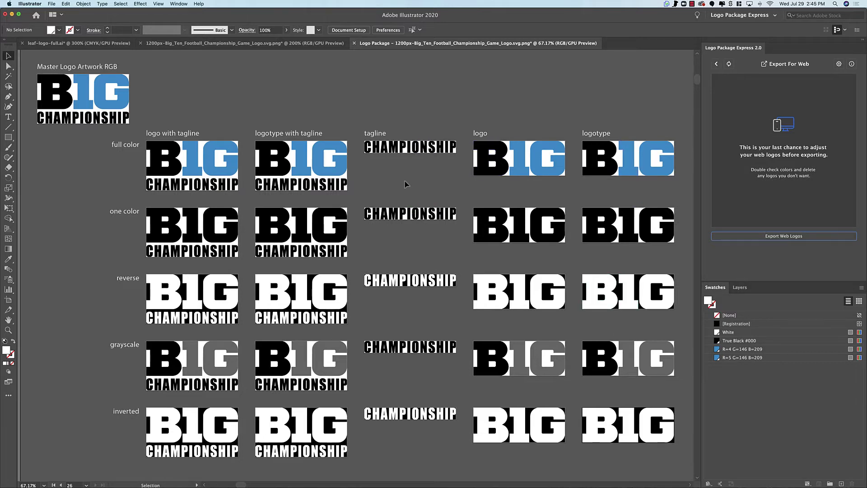
# Zoom in on the master logo, then zoom out to fit the whole variant grid in view.
pyautogui.click(714, 66)
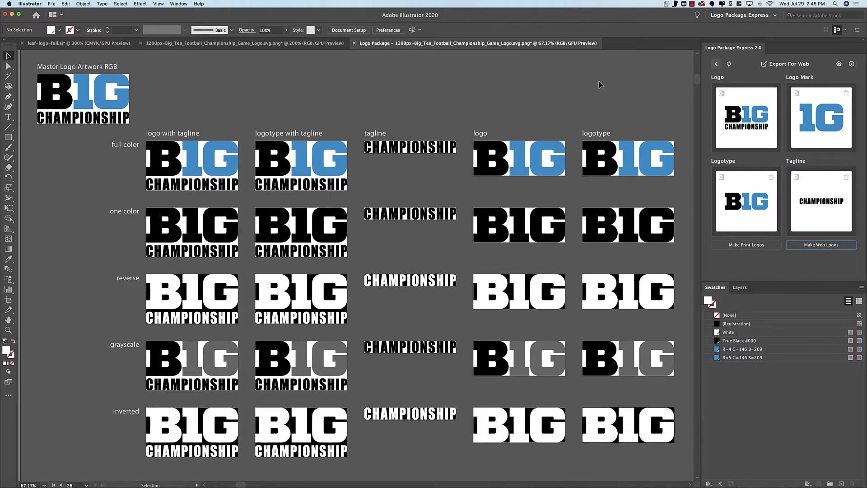
pyautogui.scroll(5, 72, 95)
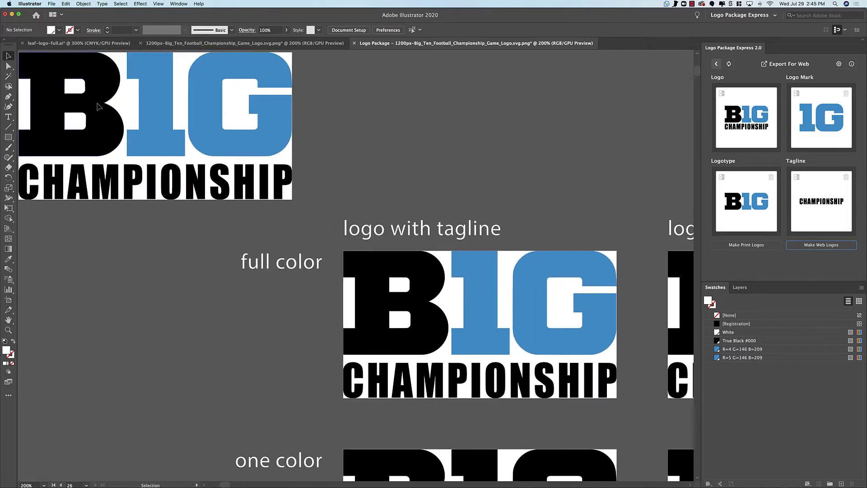
pyautogui.scroll(2, 99, 106)
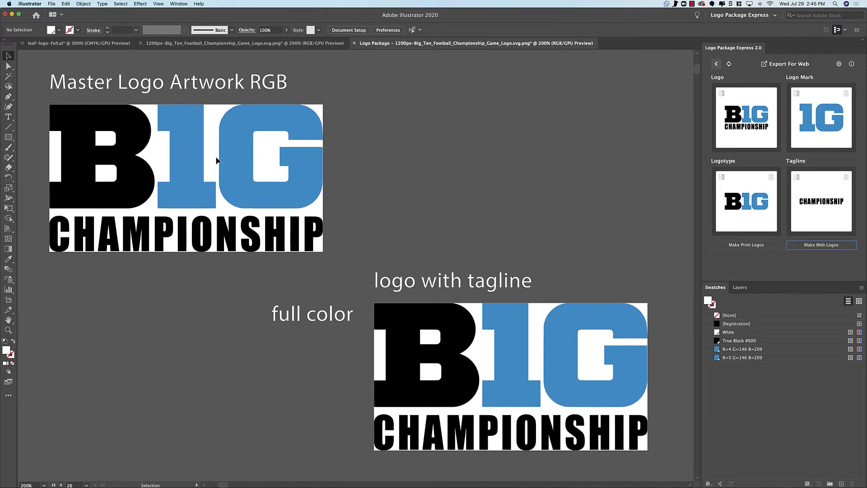
pyautogui.press('super+1')
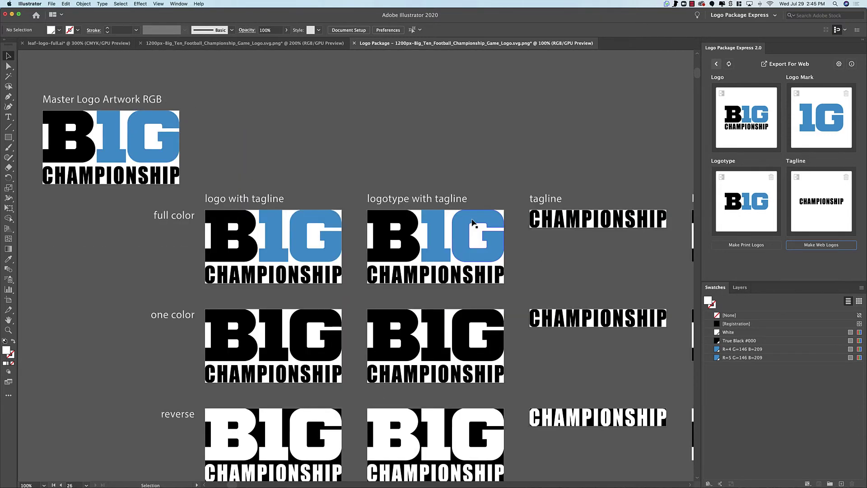
pyautogui.press('super+0')
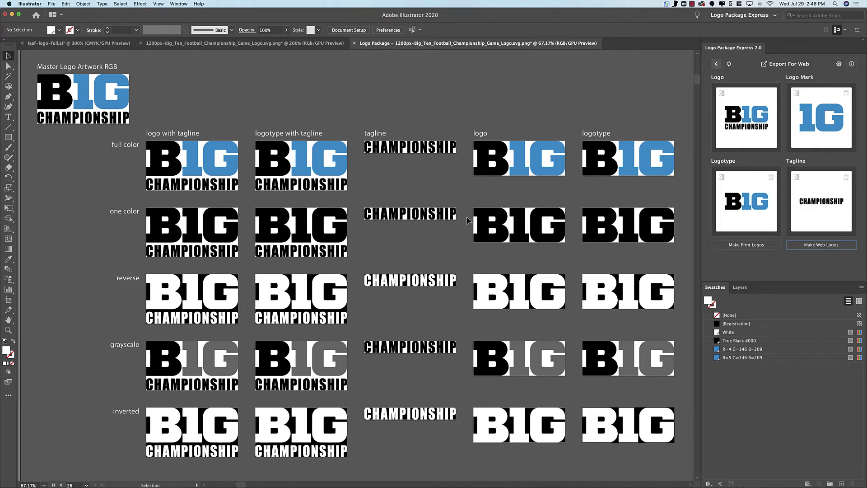
# Confirm starting over with a new logo package and select the logo artwork.
pyautogui.click(729, 65)
pyautogui.click(452, 157)
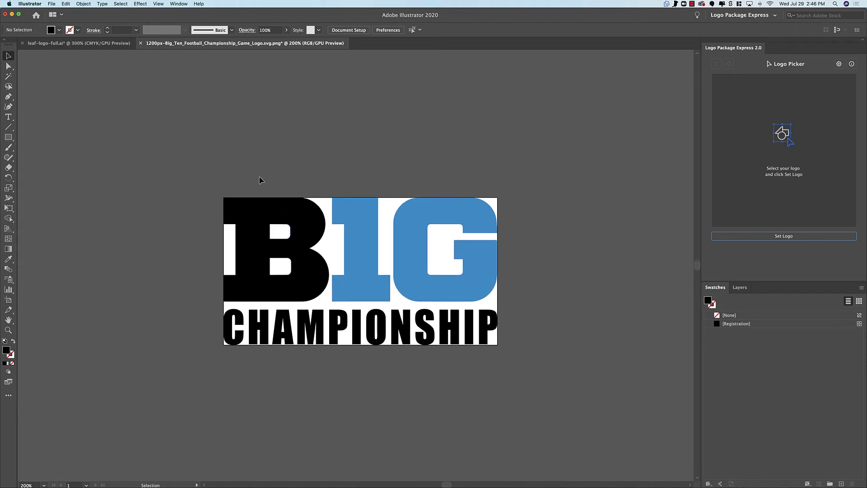
pyautogui.click(321, 226)
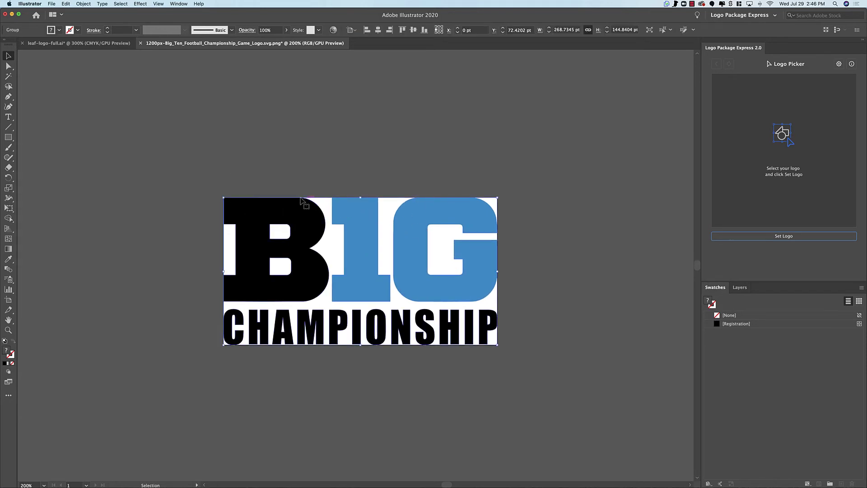
# Option-drag a copy of the blue 1G straight above the logo, then select all artwork.
pyautogui.click(380, 158)
pyautogui.click(472, 283)
pyautogui.moveTo(473, 286); pyautogui.dragTo(473, 166)
pyautogui.click(531, 166)
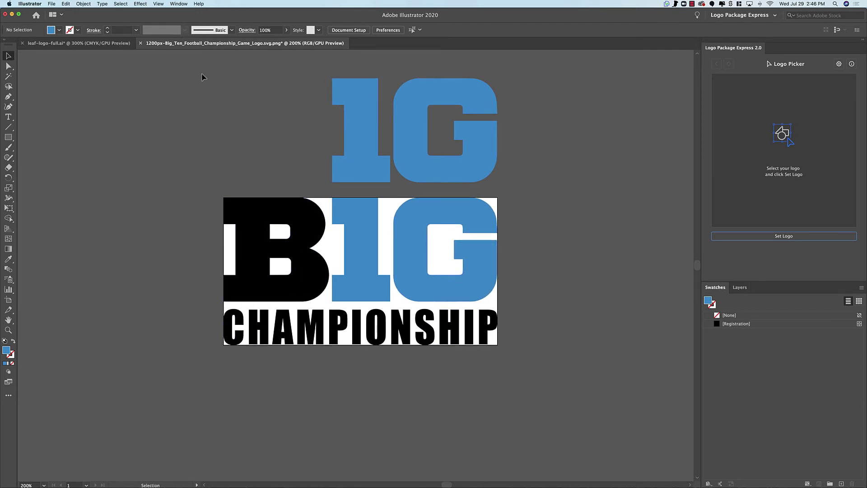
pyautogui.press('super+a')
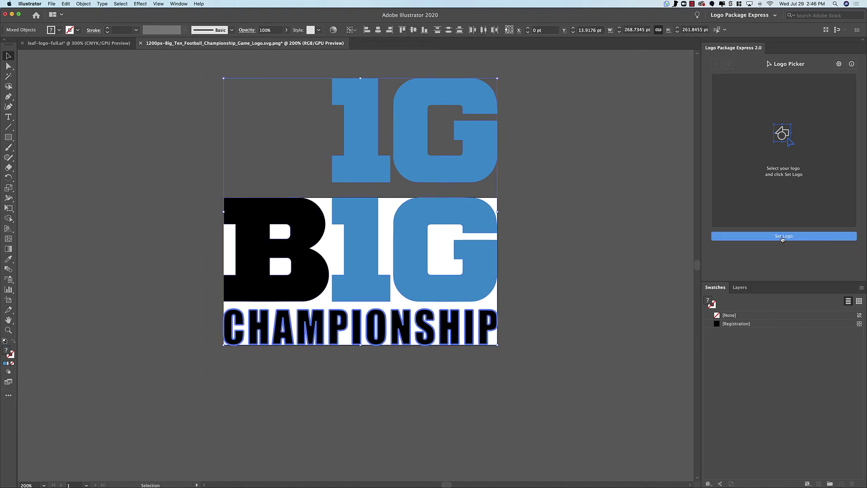
# Set the stacked artwork as the logo and the top 1G copy as the logo mark.
pyautogui.click(778, 236)
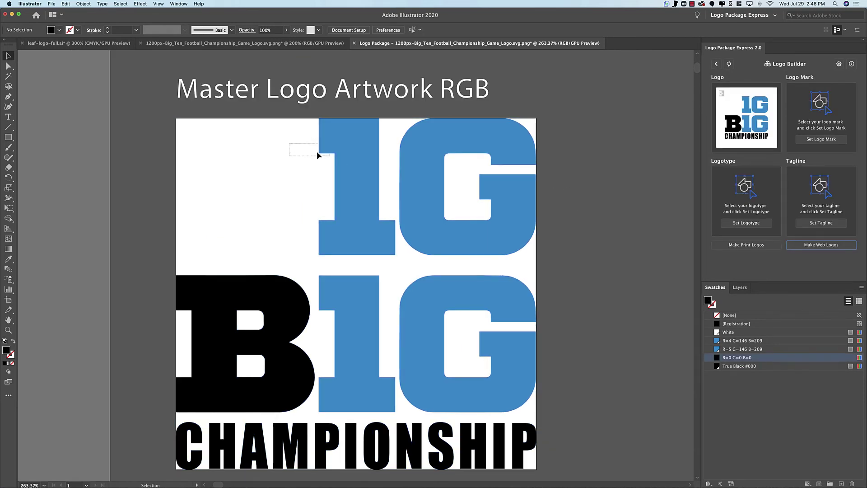
pyautogui.moveTo(365, 168); pyautogui.dragTo(527, 229)
pyautogui.click(813, 137)
# Assign B1G as logotype and CHAMPIONSHIP as tagline, then generate the web variants.
pyautogui.moveTo(426, 360); pyautogui.dragTo(563, 381)
pyautogui.click(757, 228)
pyautogui.moveTo(155, 435); pyautogui.dragTo(550, 466)
pyautogui.click(821, 223)
pyautogui.click(815, 244)
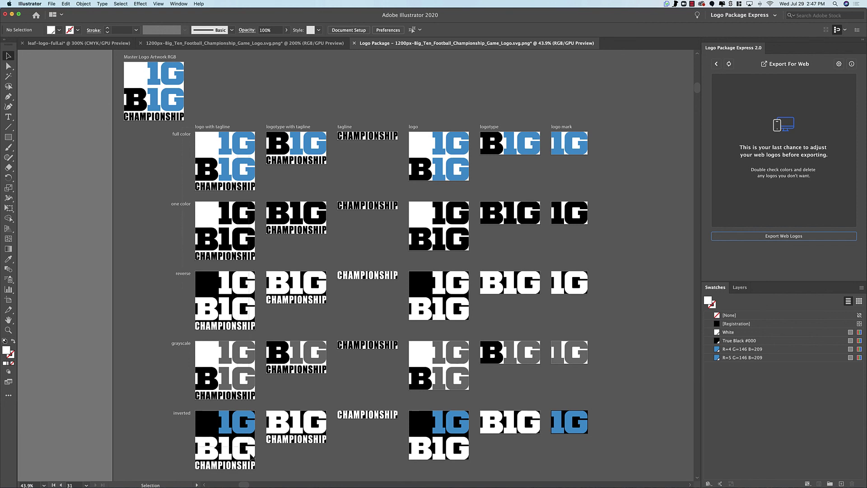
# Delete the artwork from the logo with tagline column and the logo column.
pyautogui.click(253, 468)
pyautogui.press('Delete')
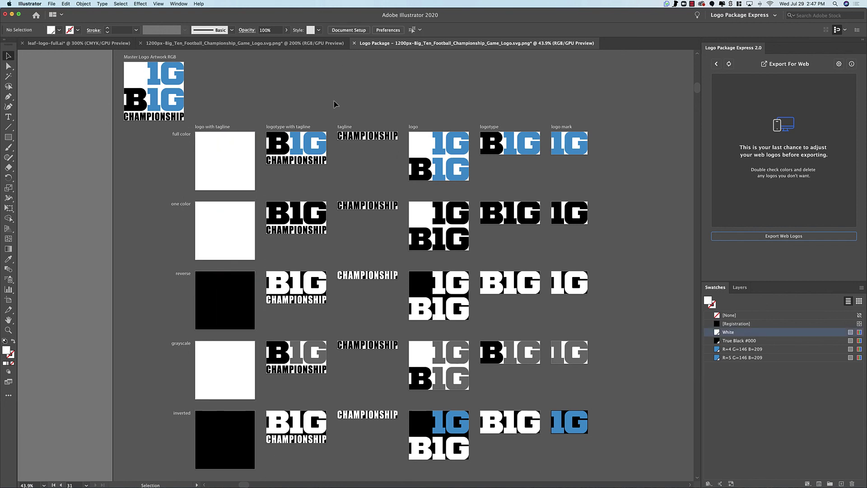
pyautogui.click(471, 473)
pyautogui.press('Delete')
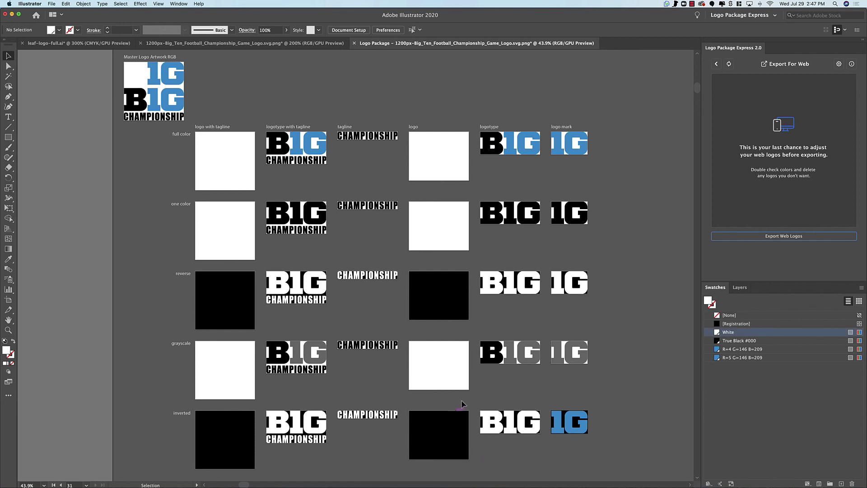